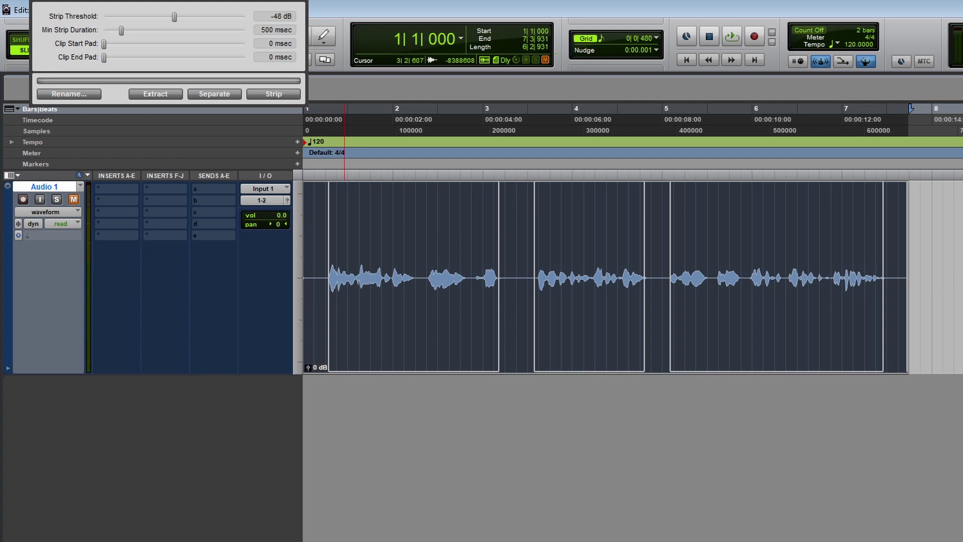
Strip the silence from the Audio 1 clip using a -48 dB threshold and 500 msec minimum strip duration
left_click(273, 94)
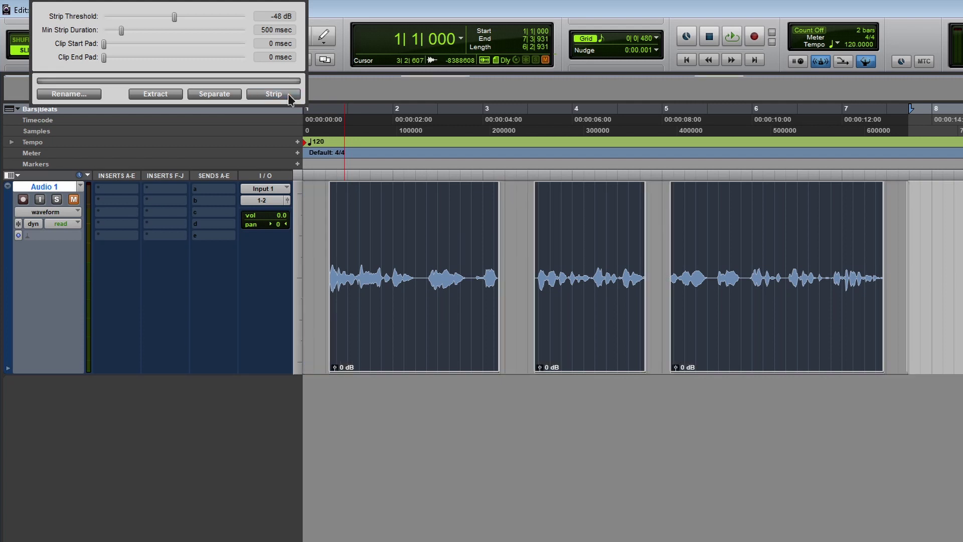
left_click(301, 1)
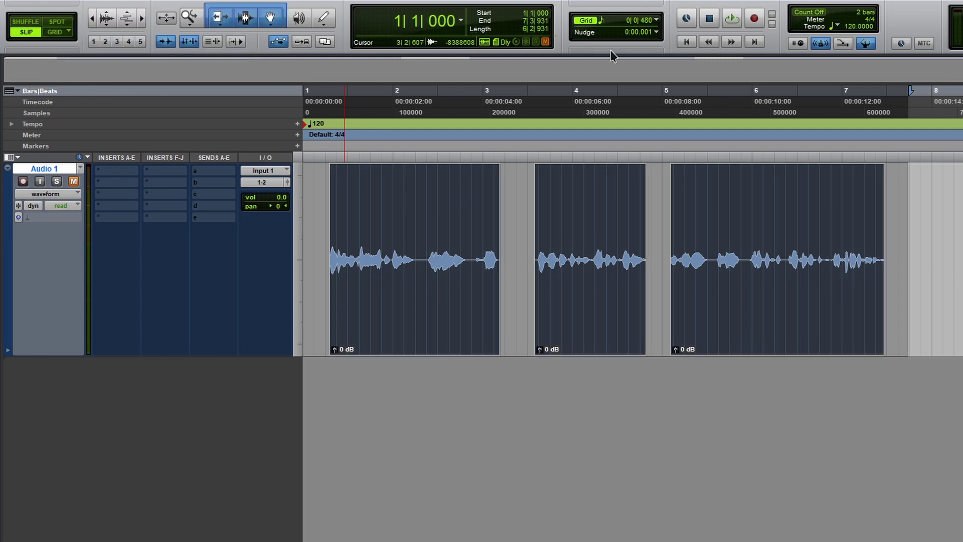
Create a fade-in about 2 ticks long at the very start of the first speech clip on Audio 1
key("F5")
left_click_drag(378, 243, 307, 252)
key("F5")
left_click_drag(694, 285, 444, 283)
key("F5")
left_click_drag(960, 263, 759, 276)
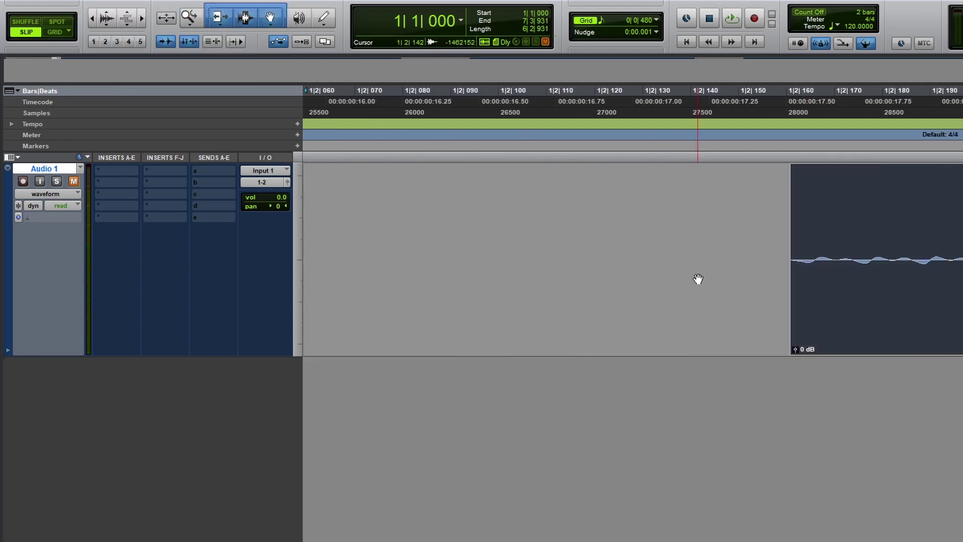
left_click_drag(791, 169, 810, 172)
key("ctrl+z")
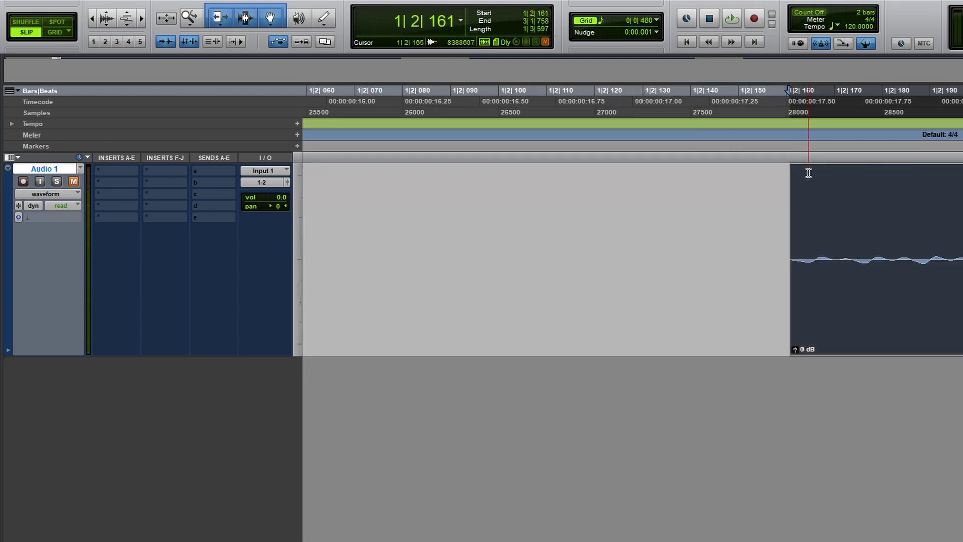
mouse_move(791, 245)
left_mouse_down()
mouse_move(732, 253)
mouse_move(790, 256)
left_mouse_up()
left_click_drag(791, 171, 801, 171)
Delete the tiny leftover clip at the very beginning of the Audio 1 track
key("r")
key("r")
key("r")
key("r")
key("r")
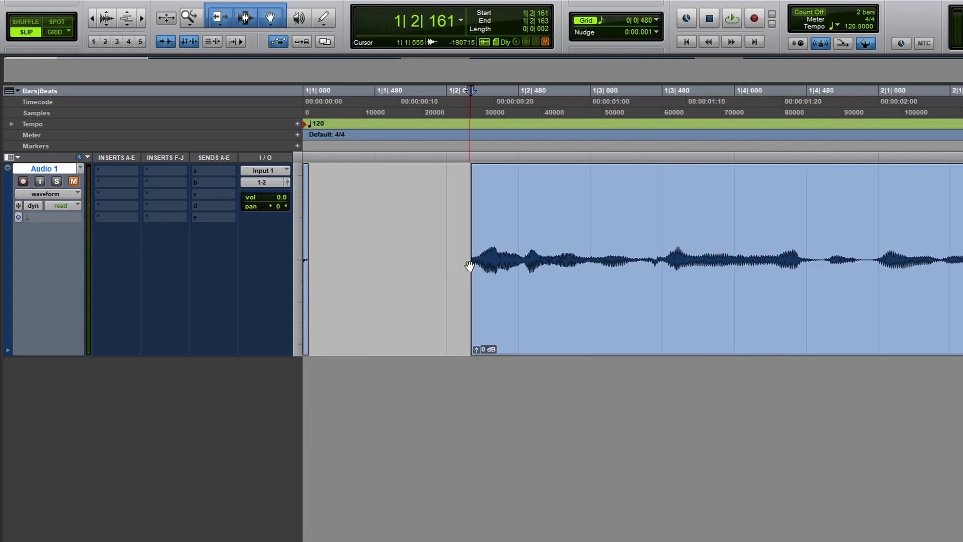
left_click_drag(361, 102, 303, 102)
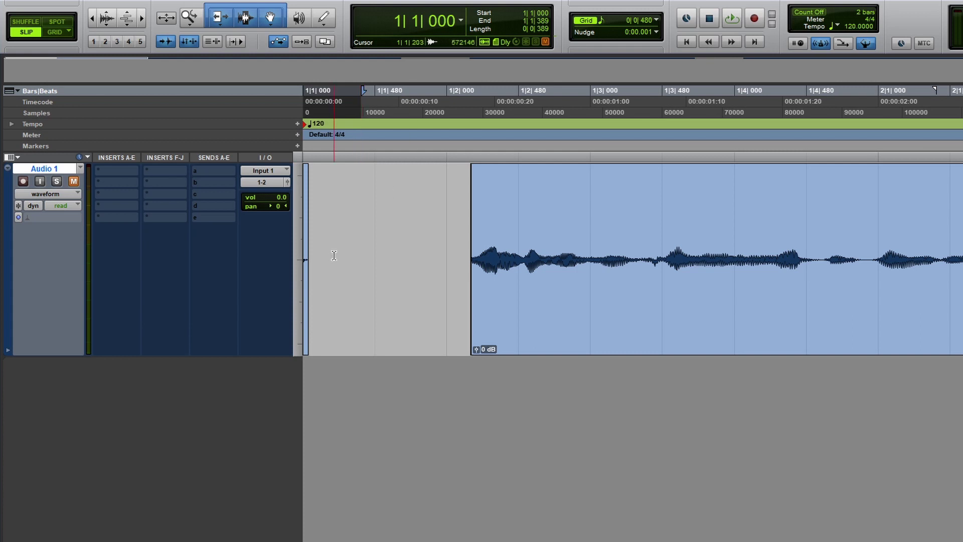
key("ctrl+bracketright")
key("ctrl+bracketright")
key("ctrl+bracketright")
key("ctrl+bracketright")
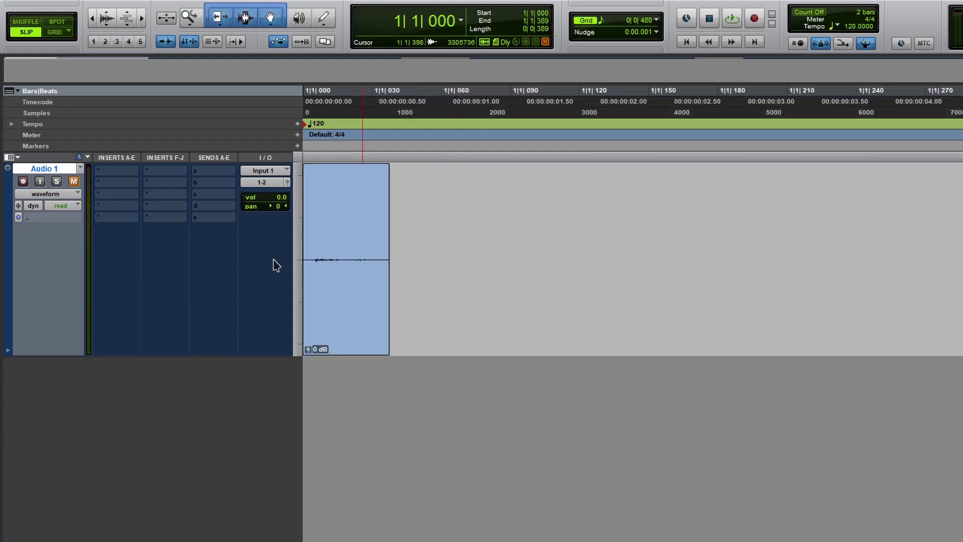
left_click(336, 303)
key("Delete")
Trim the first clip's start to 1|2|223 and apply fades to all clips through 7|3|931, adjusting the fade lengths to fit
key("ctrl+bracketleft")
key("ctrl+bracketleft")
key("ctrl+bracketleft")
key("ctrl+bracketleft")
key("ctrl+bracketleft")
key("ctrl+bracketleft")
key("ctrl+bracketleft")
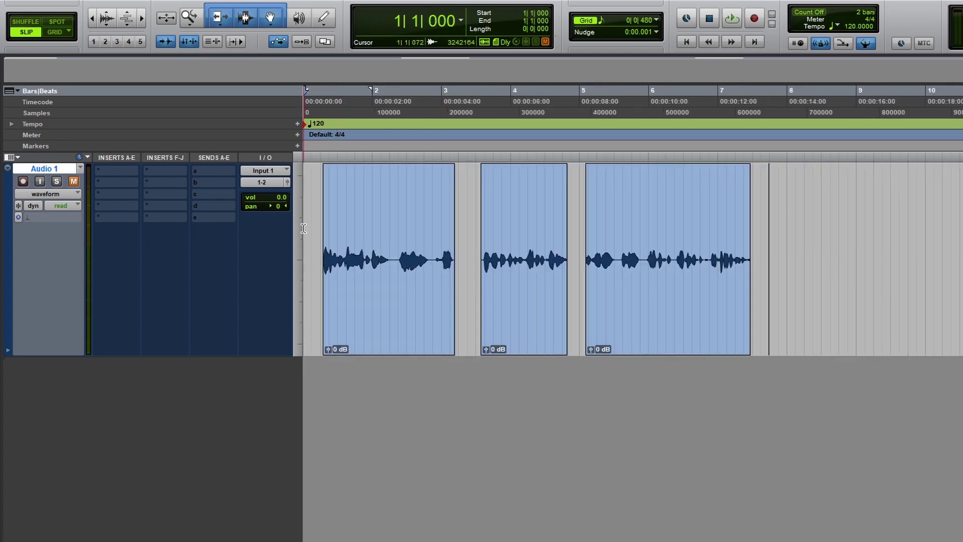
left_click(304, 227)
left_click_drag(323, 228, 324, 229)
left_click(324, 228)
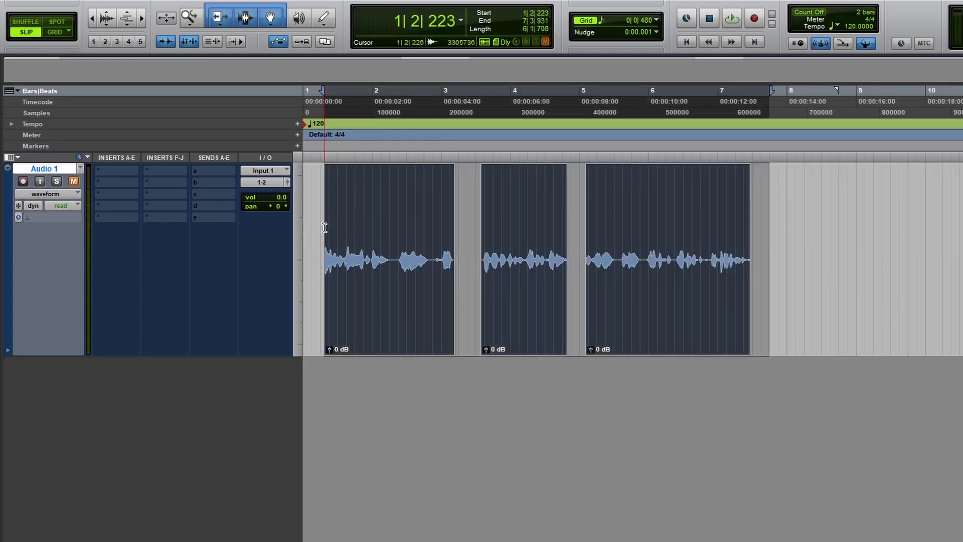
key("ctrl+f")
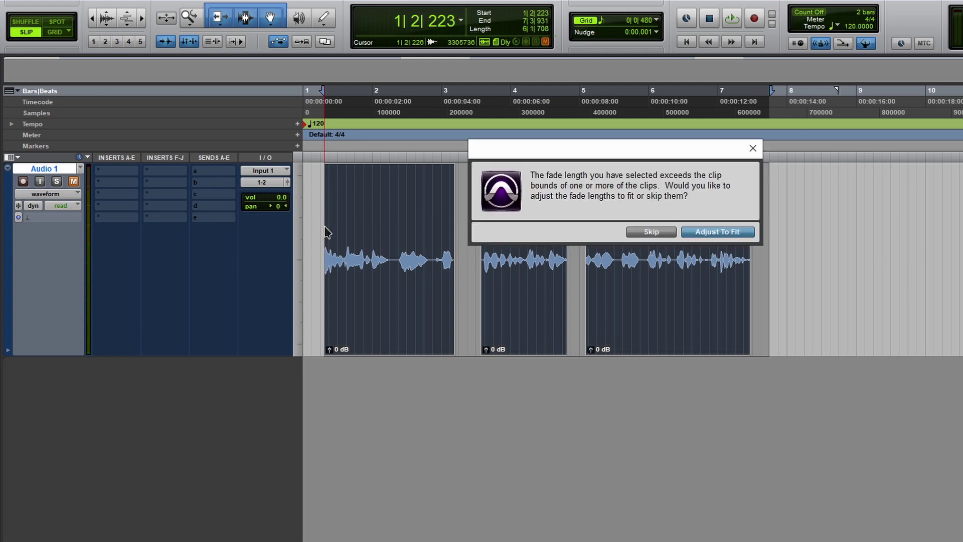
left_click(713, 233)
Examine the fades at the start and end of each clip on the Audio 1 track
key("F5")
left_click_drag(361, 242, 304, 264)
key("F5")
left_click_drag(659, 245, 478, 292)
key("F5")
left_click_drag(951, 256, 656, 288)
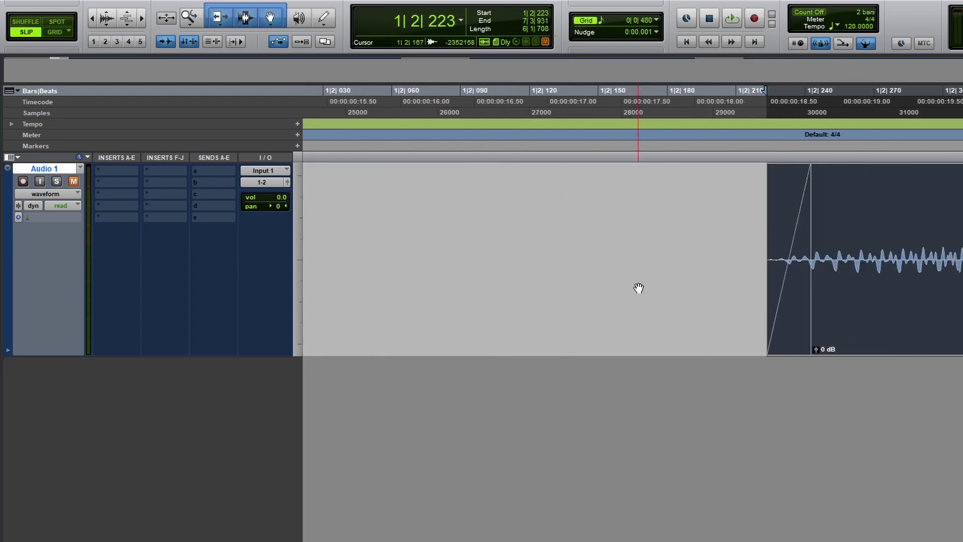
scroll(638, 287, "down", 6)
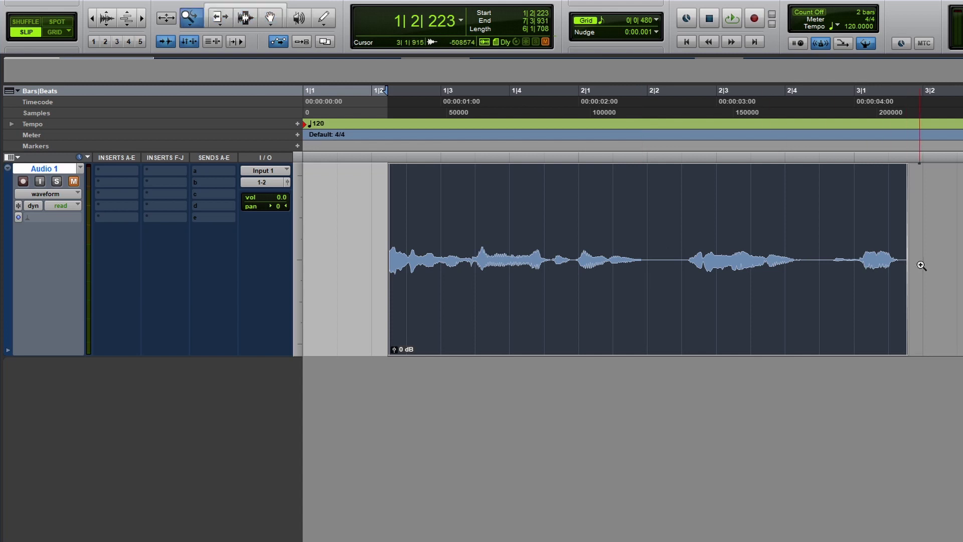
scroll(819, 293, "up", 4)
scroll(819, 294, "down", 5)
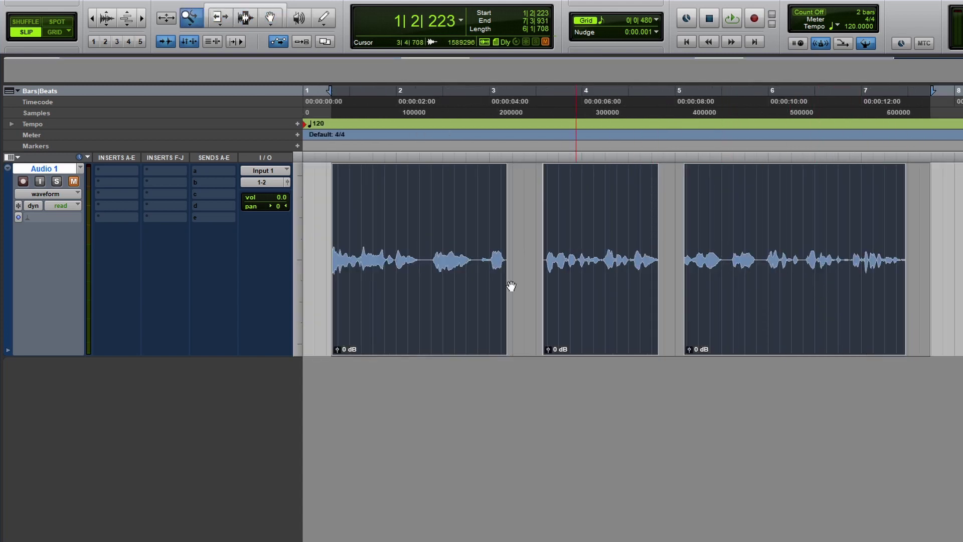
scroll(635, 247, "up", 5)
scroll(768, 257, "down", 5)
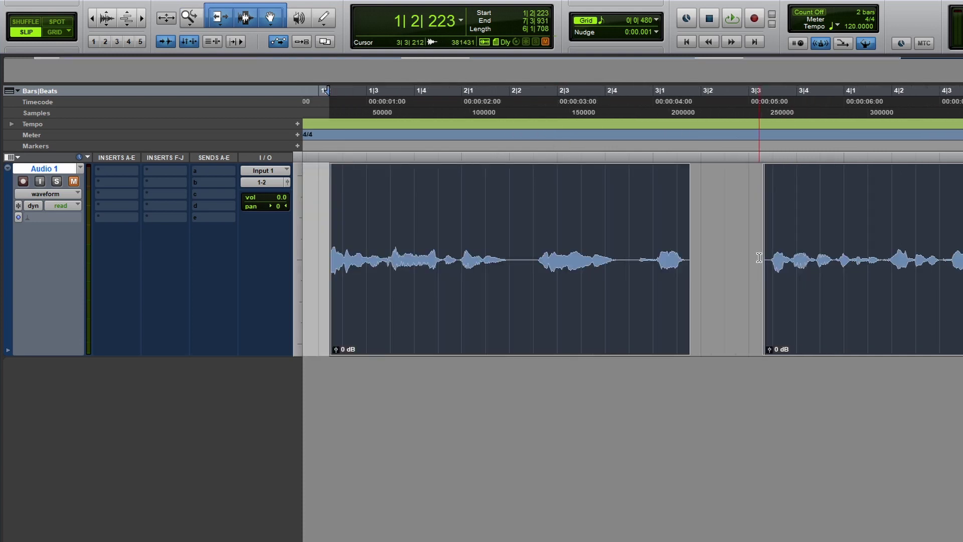
scroll(627, 271, "up", 5)
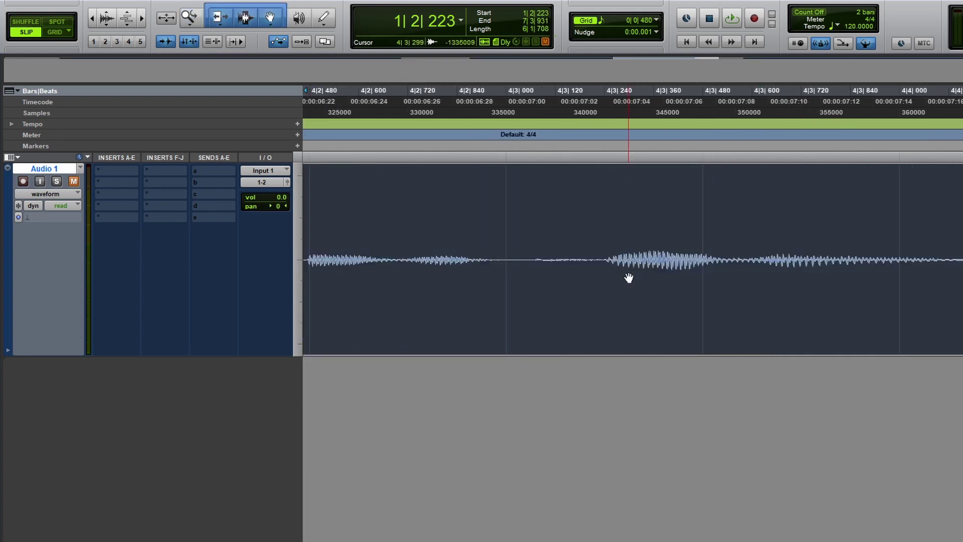
scroll(700, 268, "down", 3)
scroll(864, 238, "up", 3)
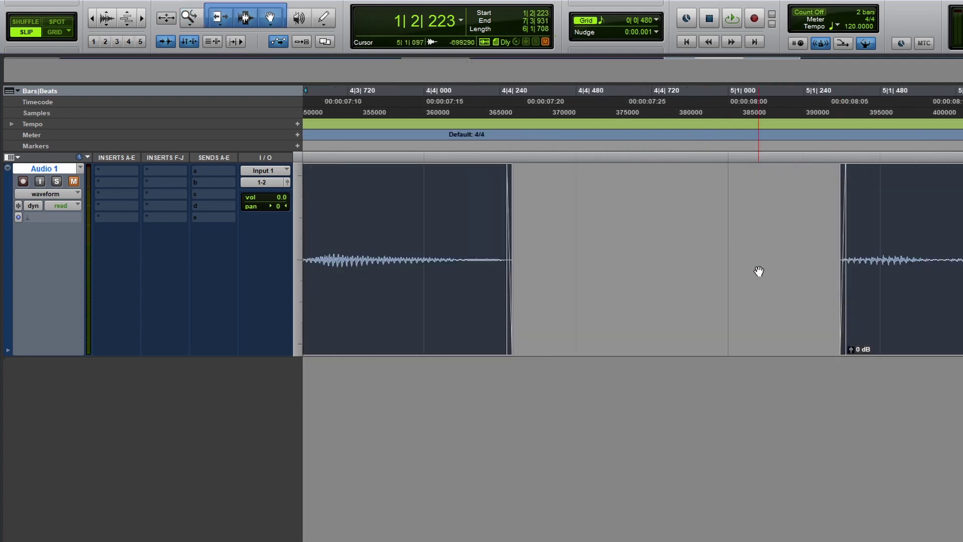
scroll(758, 271, "down", 6)
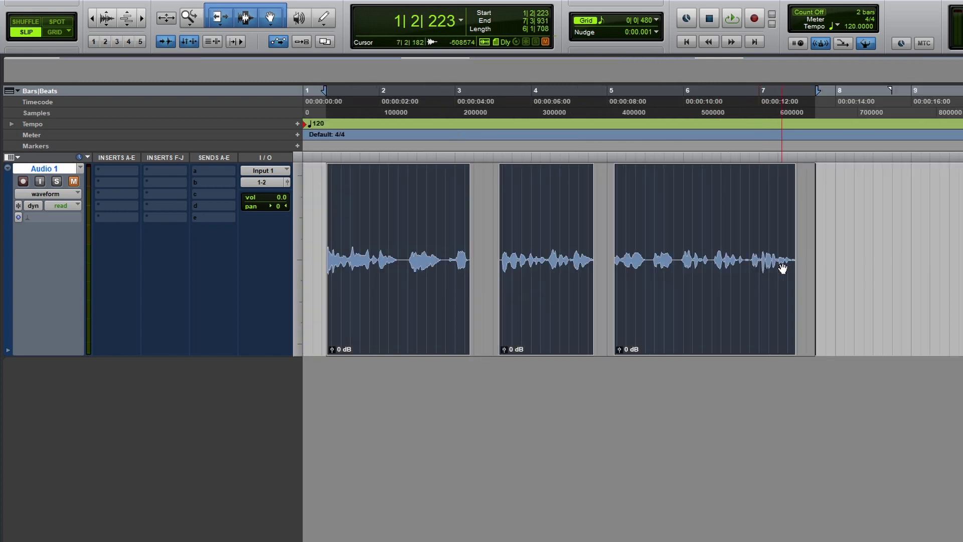
key("F5")
left_click_drag(743, 269, 742, 270)
key("F5")
left_click_drag(962, 307, 807, 310)
scroll(806, 318, "down", 6)
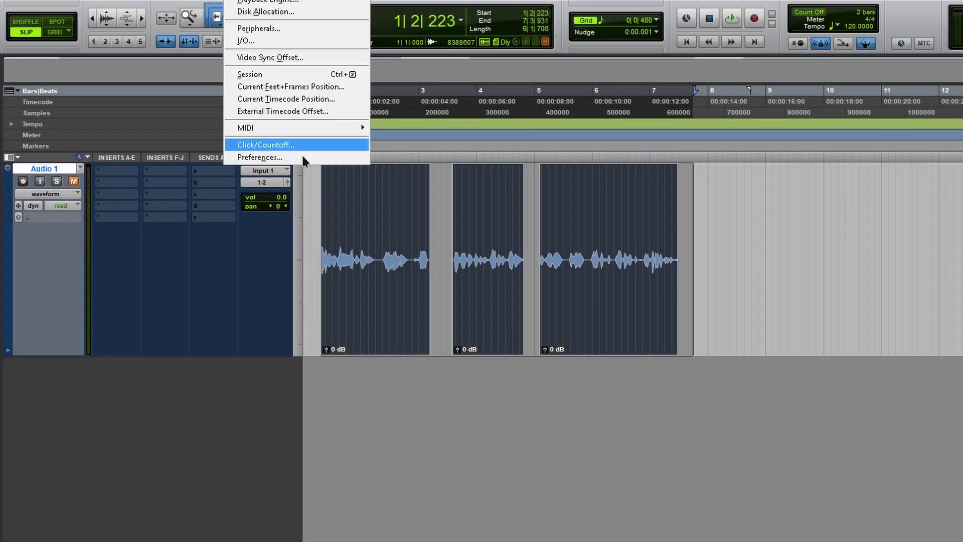
Set the default fade-in to the gentle concave curve in the editing preferences and review the default fade-out shape
left_click(310, 161)
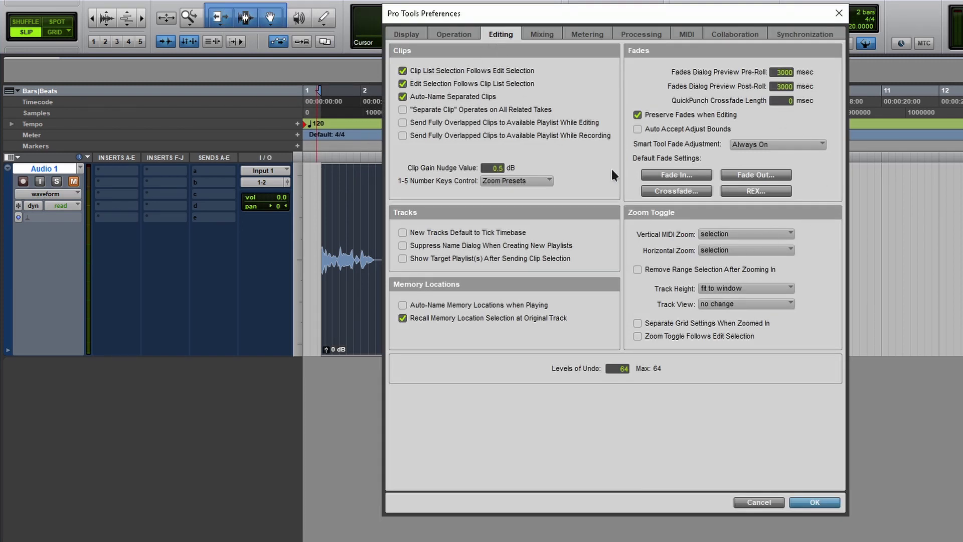
left_click(676, 176)
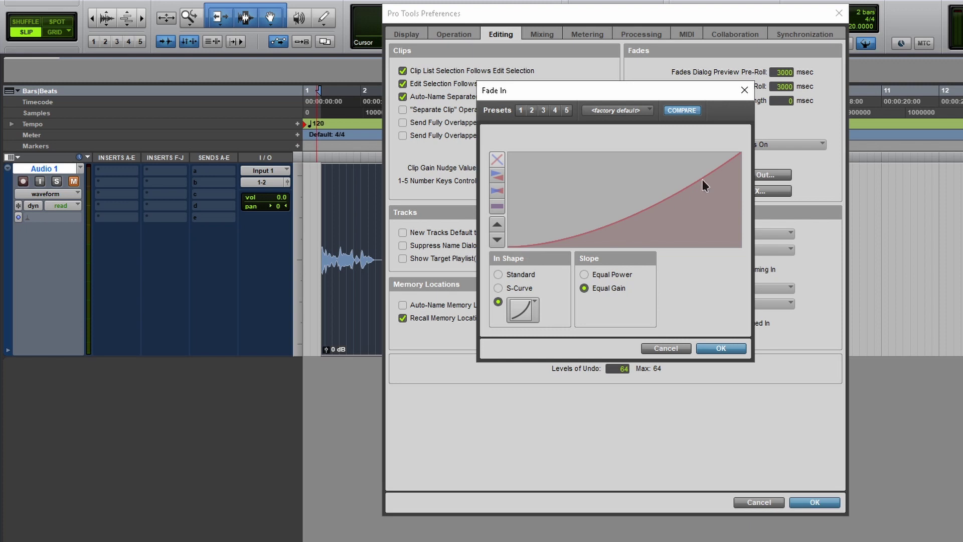
left_click_drag(665, 182, 663, 197)
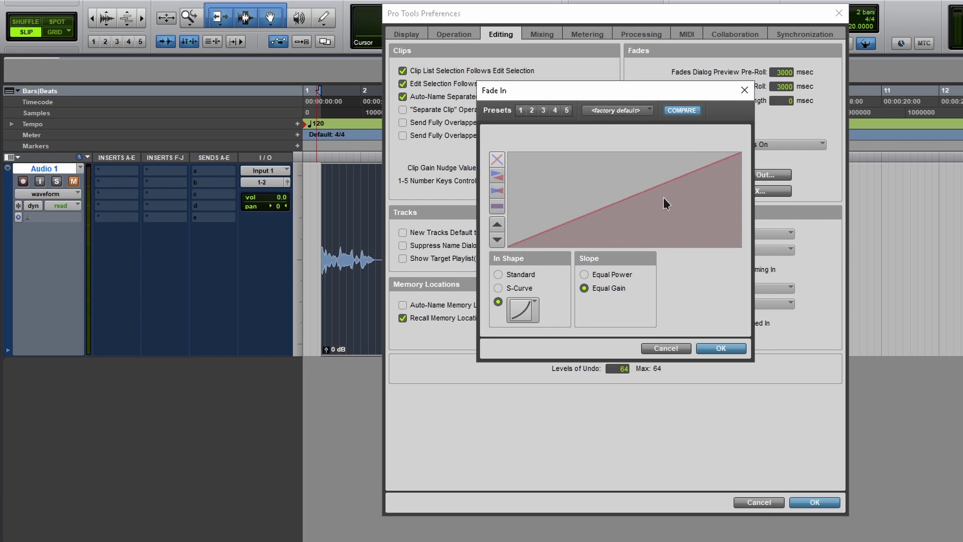
left_click(523, 310)
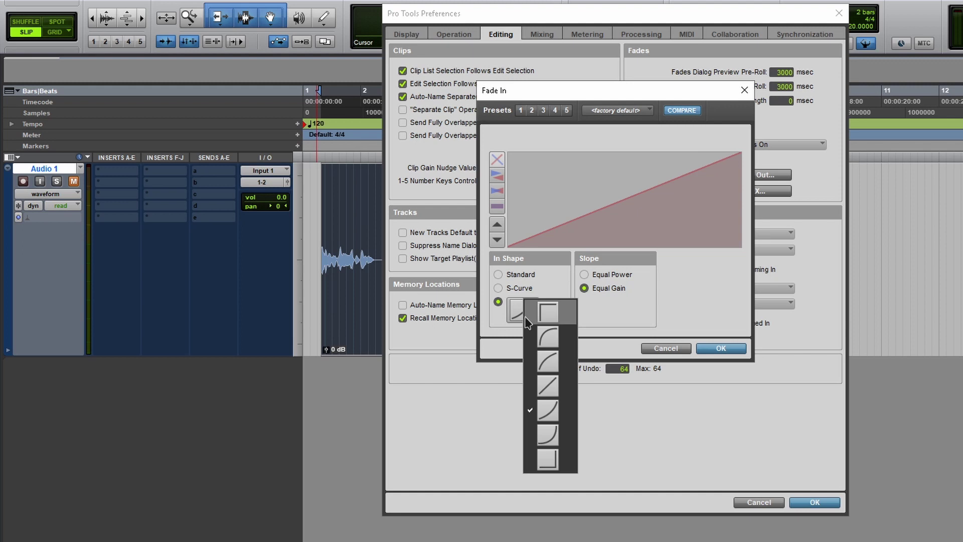
left_click(552, 412)
left_click(722, 348)
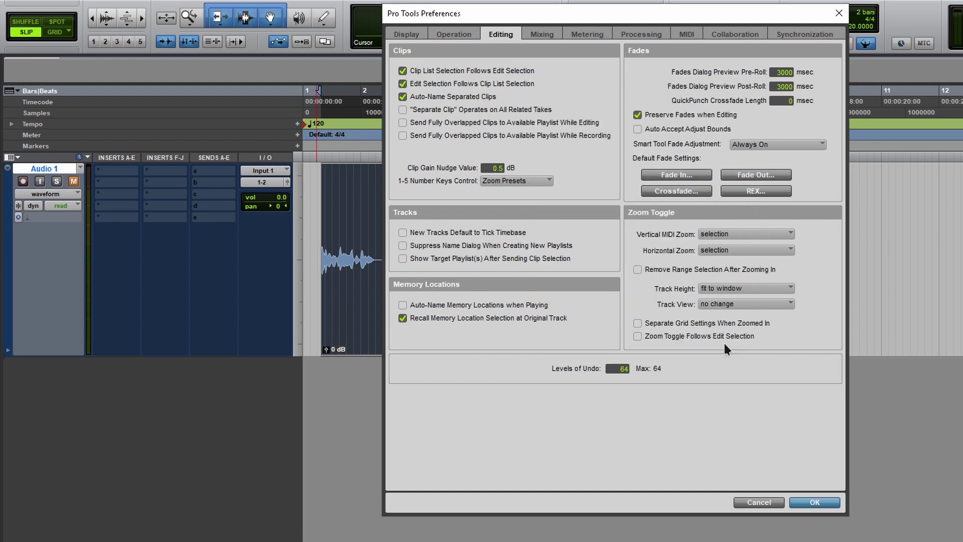
left_click(774, 176)
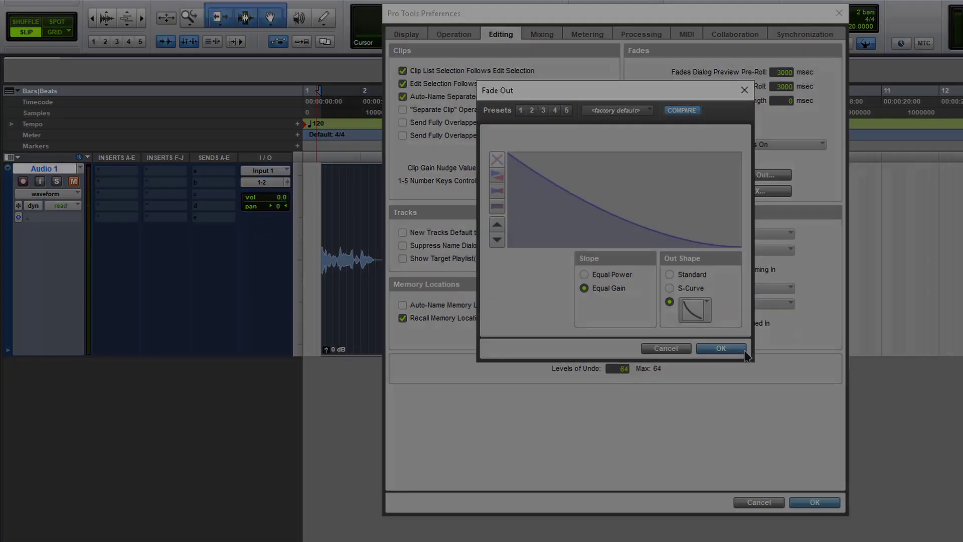
left_click(738, 348)
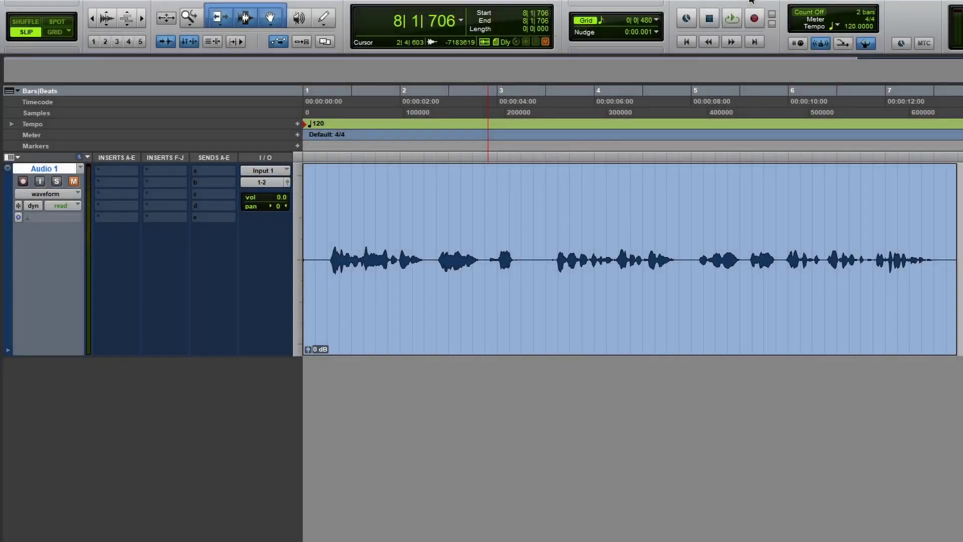
Review Beat Detective's Edit Smoothing options with Fill And Crossfade selected, and close it without smoothing
key("ctrl+8")
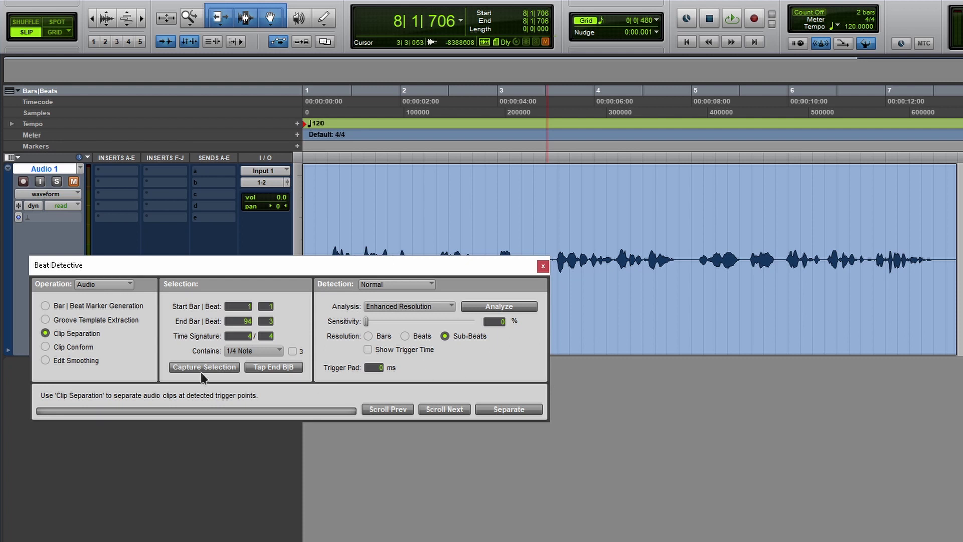
left_click(68, 360)
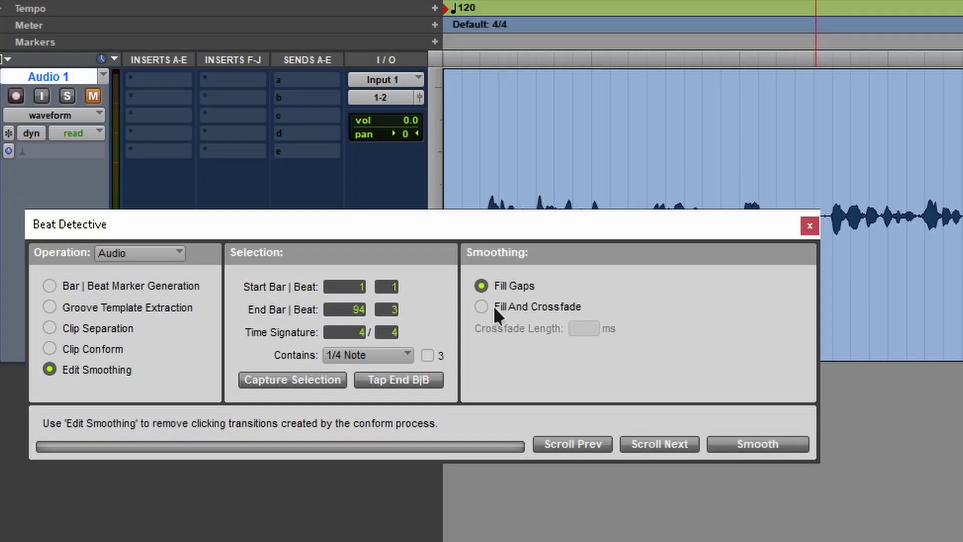
left_click(336, 320)
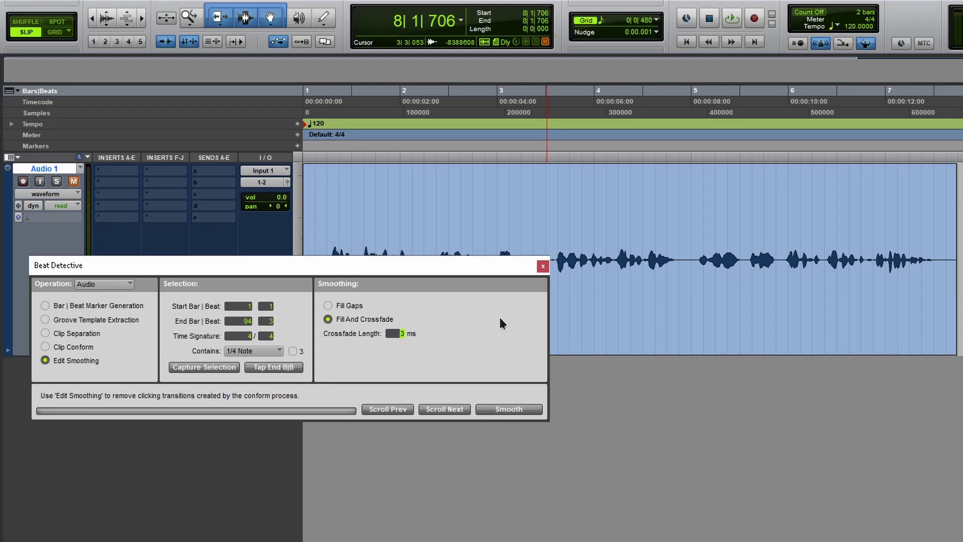
left_click(542, 267)
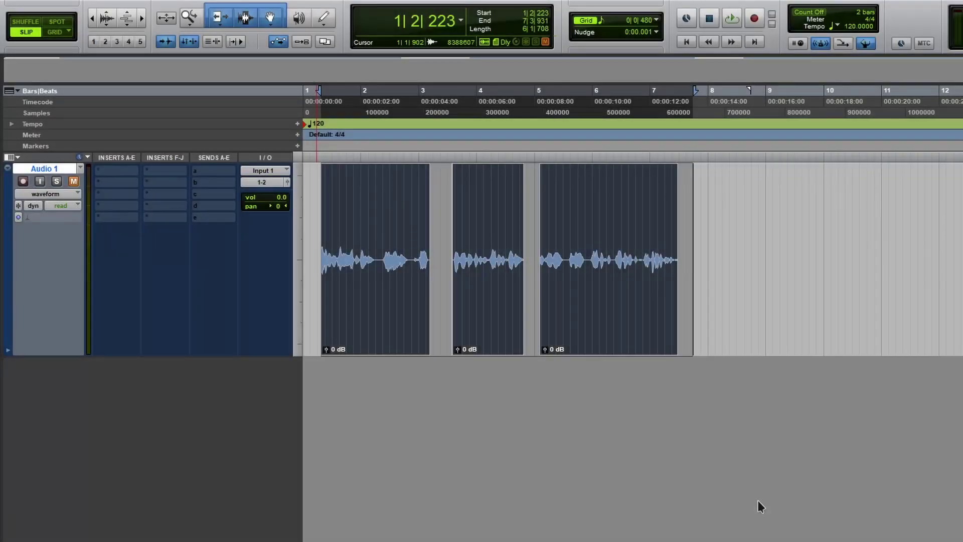
Create a long fade-in on the Audio 1 clip from 1|1|000 to about 1|2|846
key("ctrl+f")
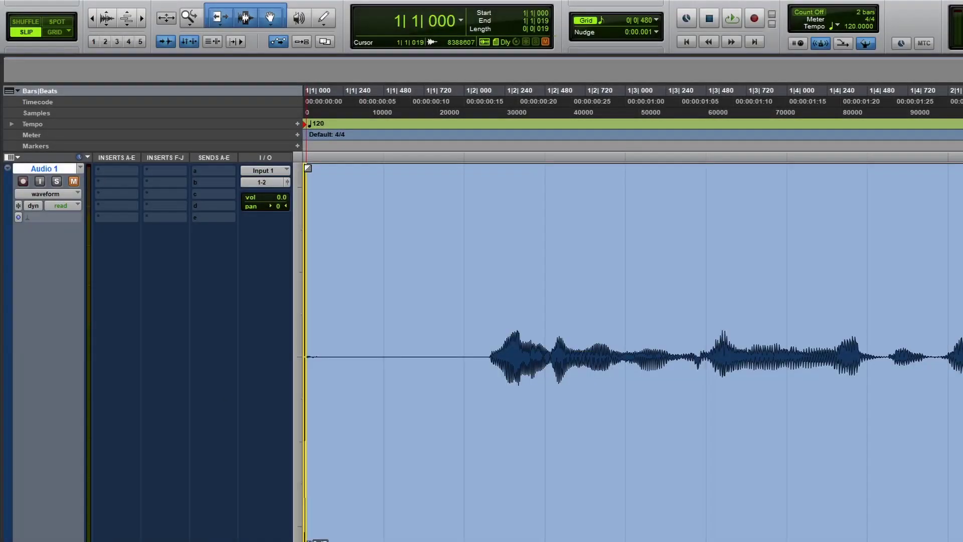
left_click_drag(307, 168, 607, 205)
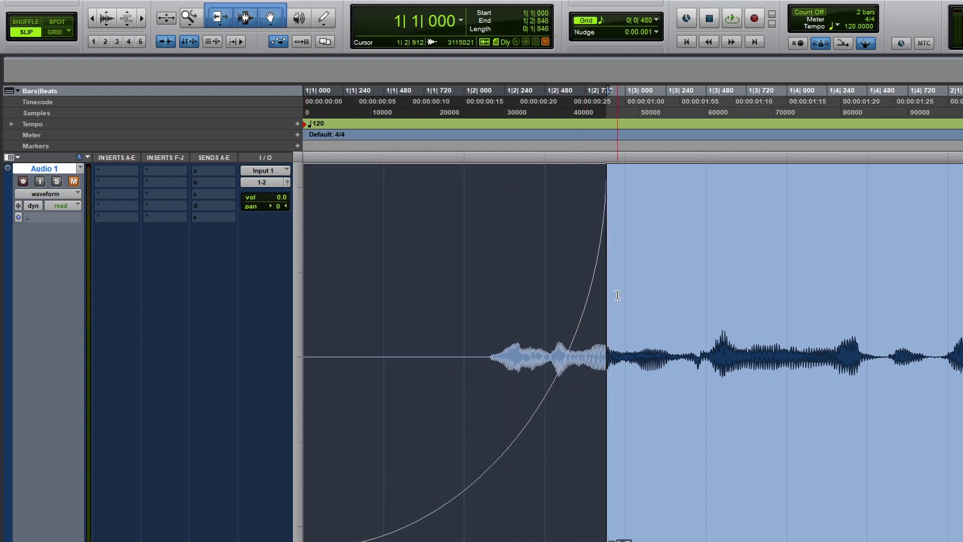